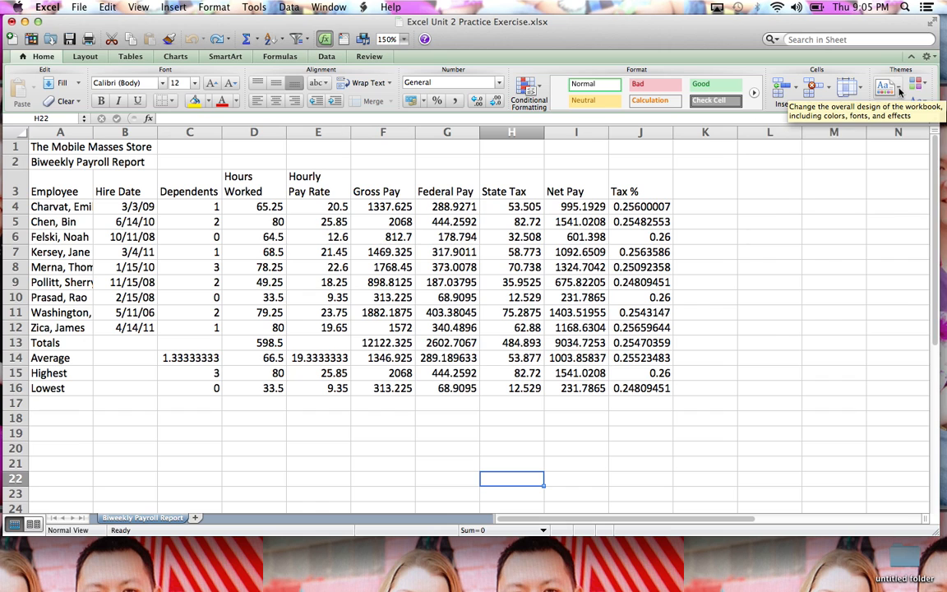
Apply the Solstice theme to the payroll workbook.
click(900, 92)
scroll(876, 222, down, 5)
scroll(876, 222, down, 4)
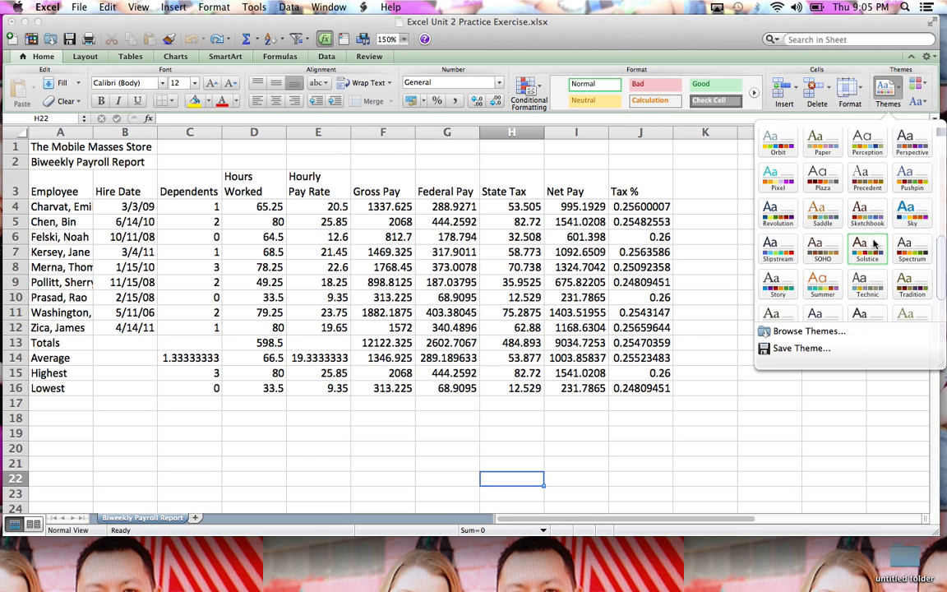
click(874, 245)
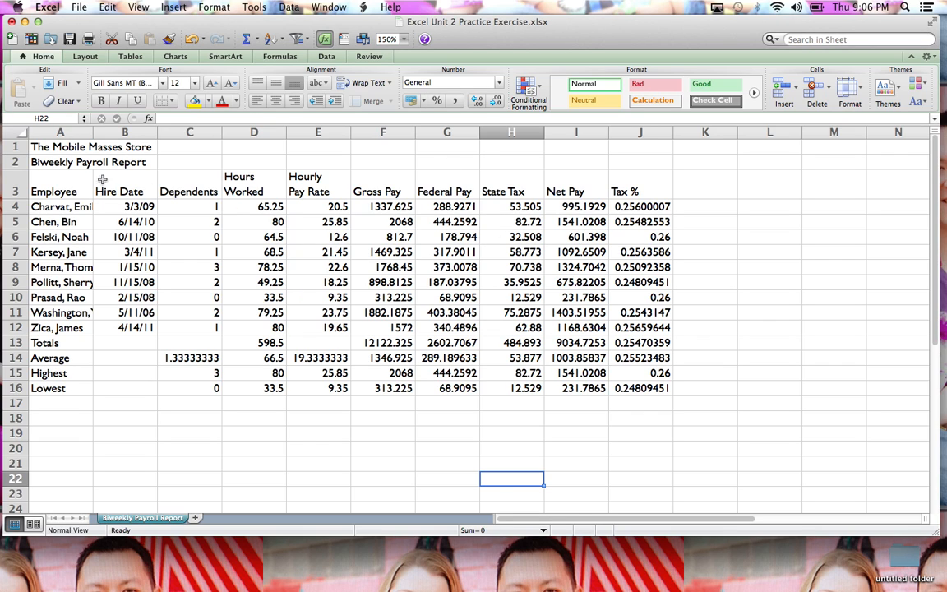
Merge and center the store title across A1:J1 and the report subtitle across A2:J2.
drag(37, 147, 642, 148)
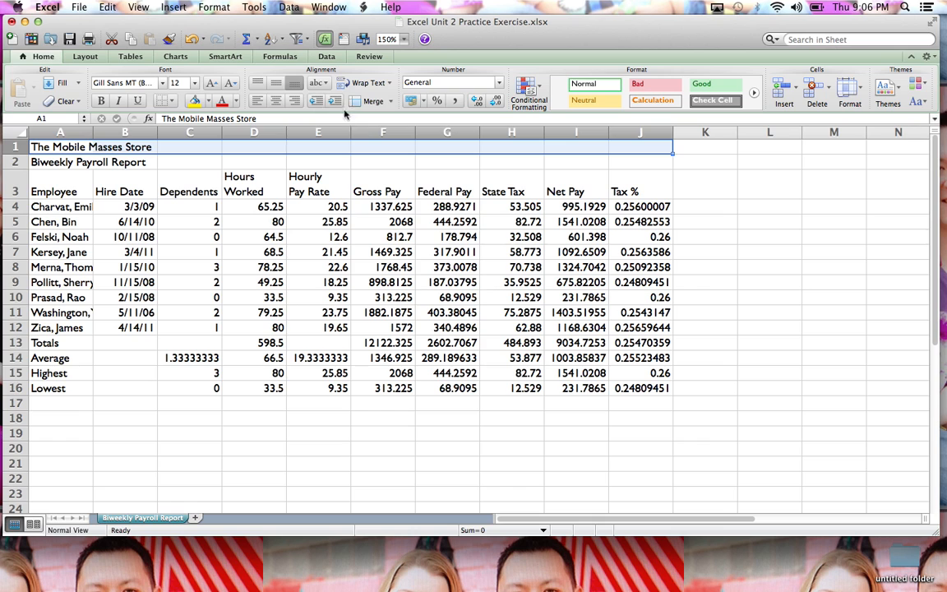
click(389, 100)
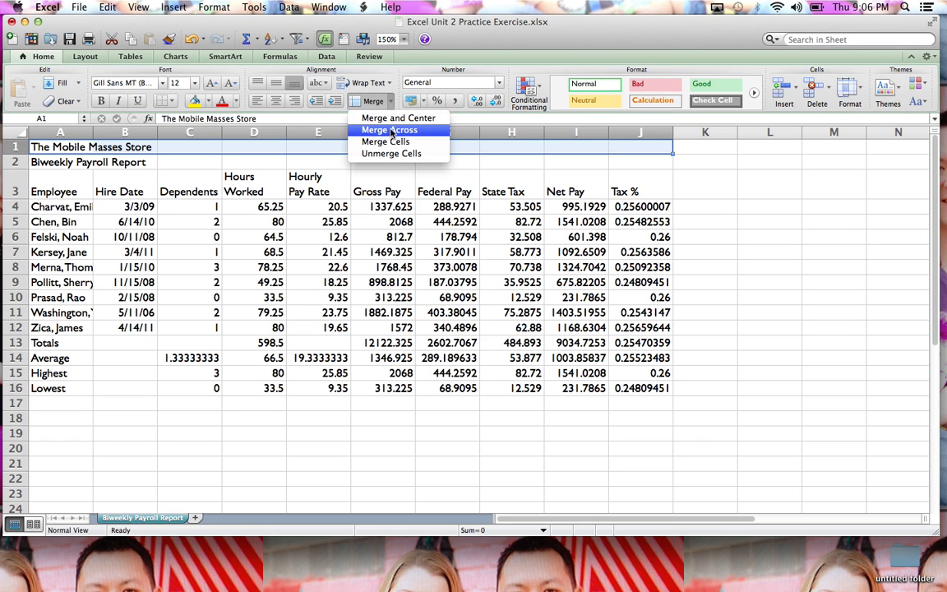
click(398, 118)
drag(60, 161, 641, 159)
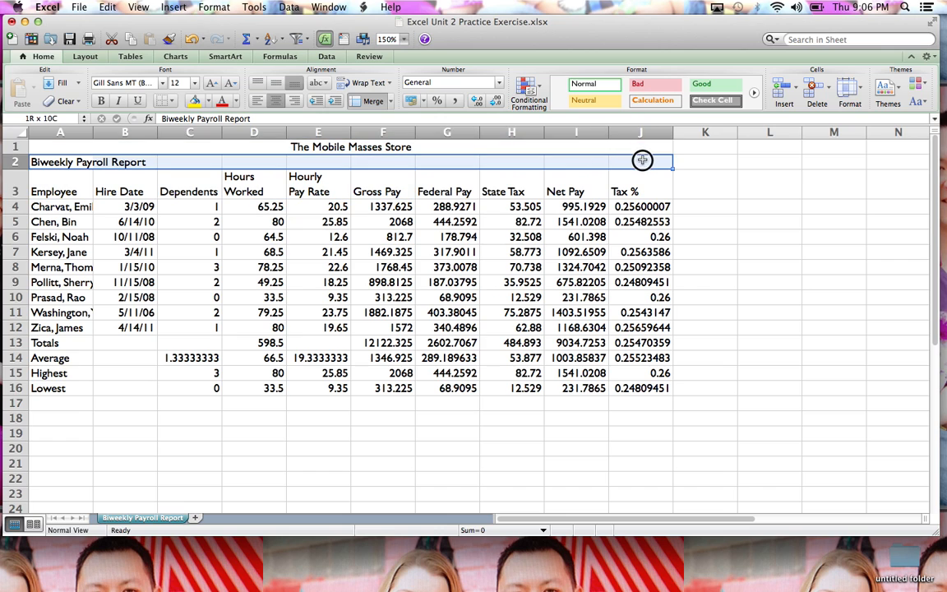
click(374, 101)
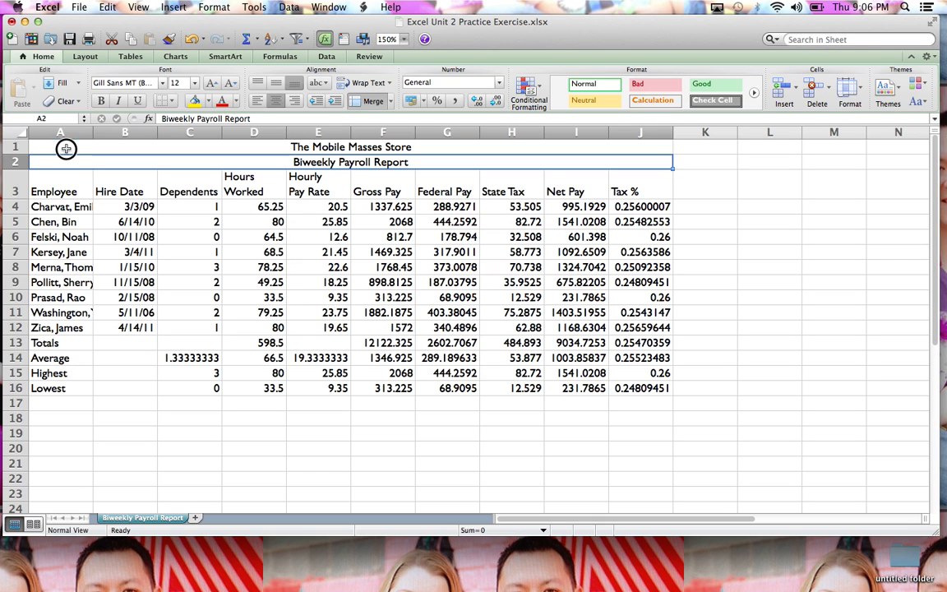
Apply the Title cell style to the two merged title rows, A1 and A2.
drag(67, 146, 64, 165)
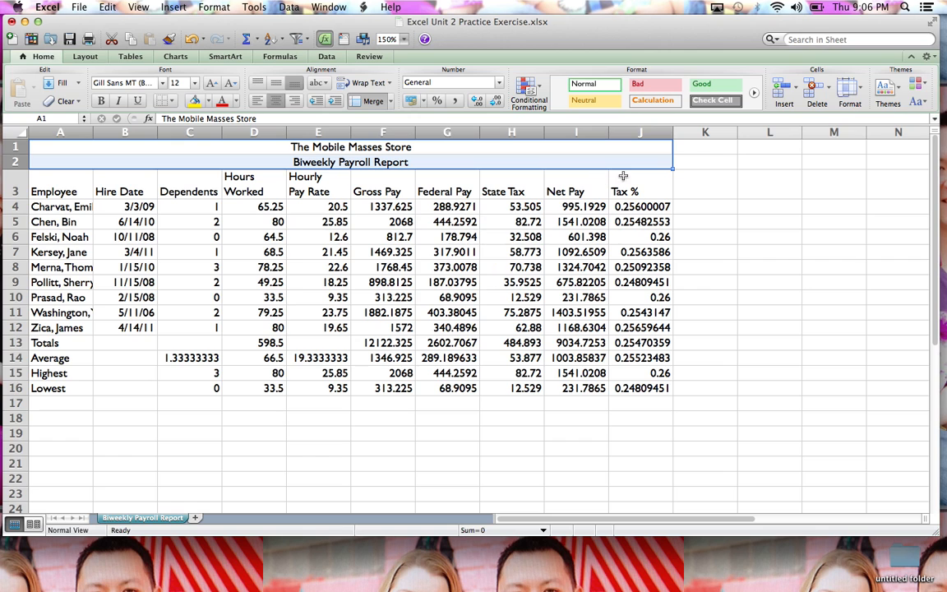
click(655, 113)
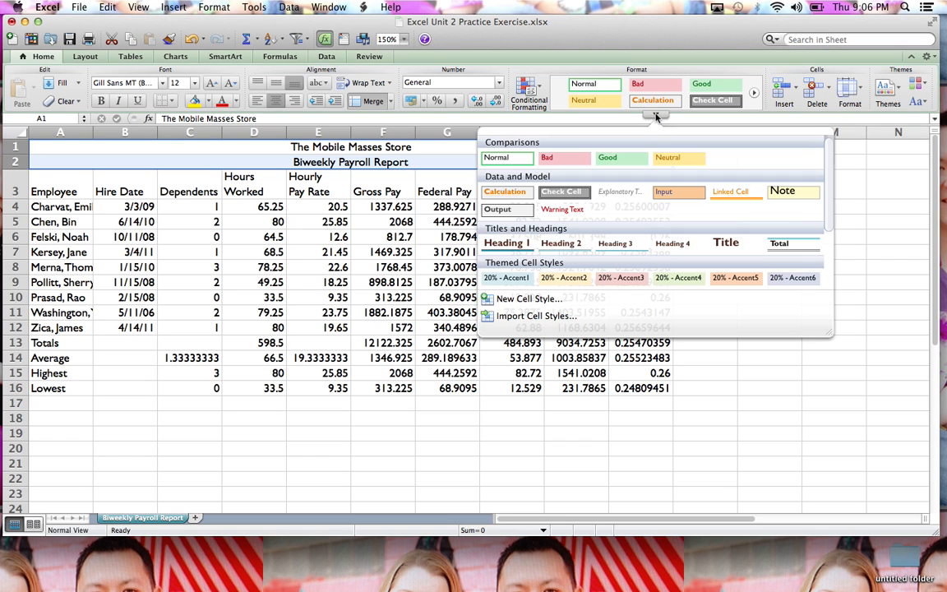
click(723, 244)
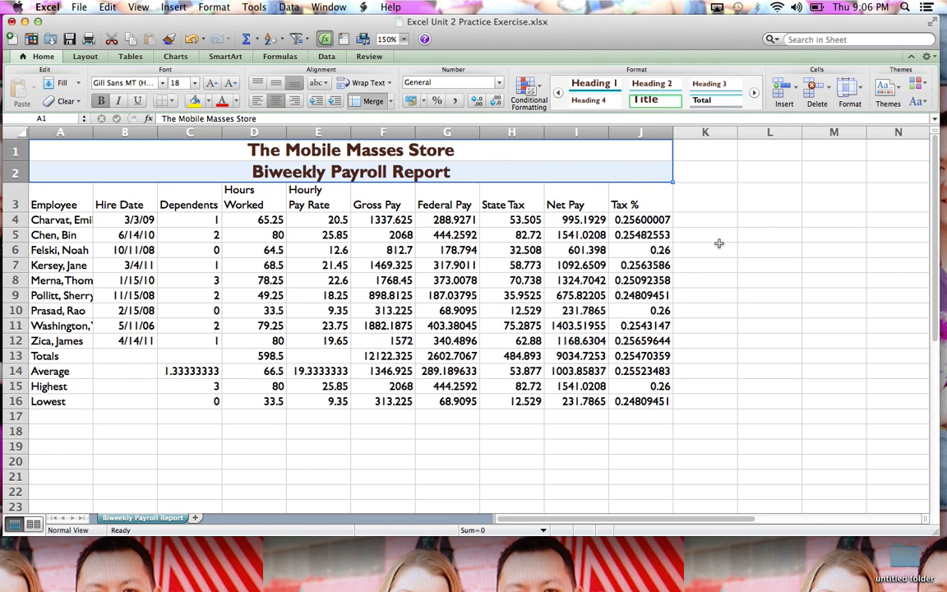
Reduce the font size of the Biweekly Payroll Report subtitle in A2 to 16.
click(348, 172)
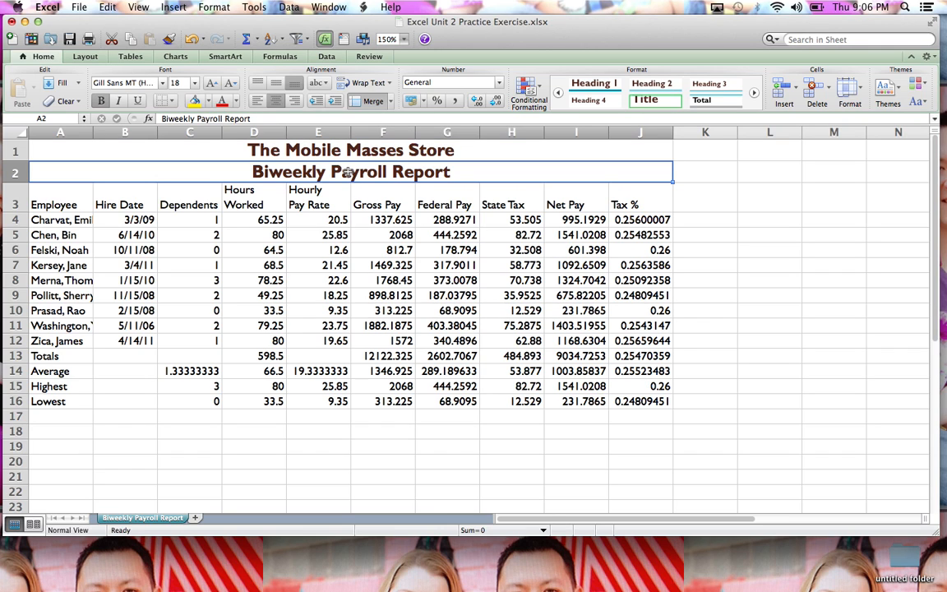
double_click(250, 172)
drag(250, 172, 471, 171)
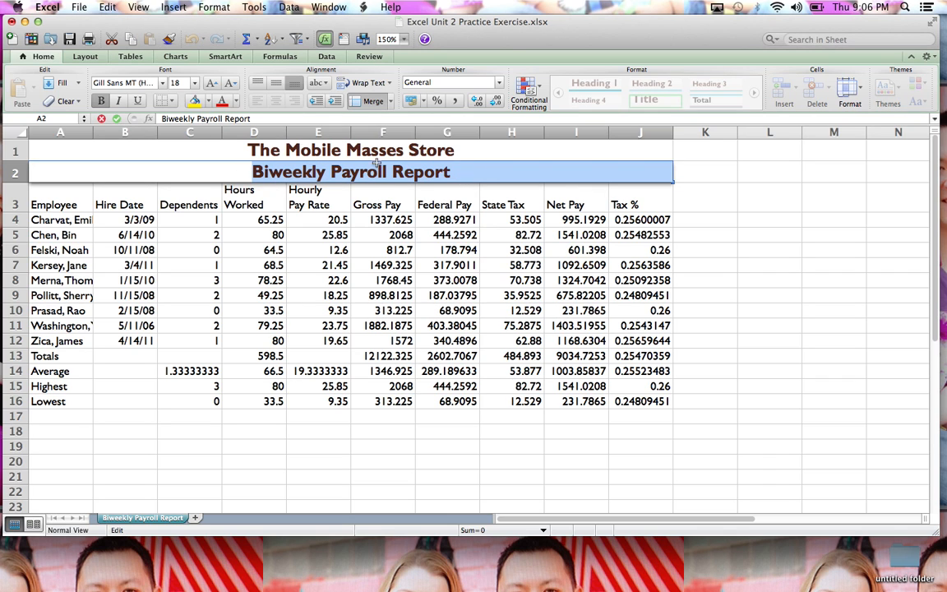
click(231, 86)
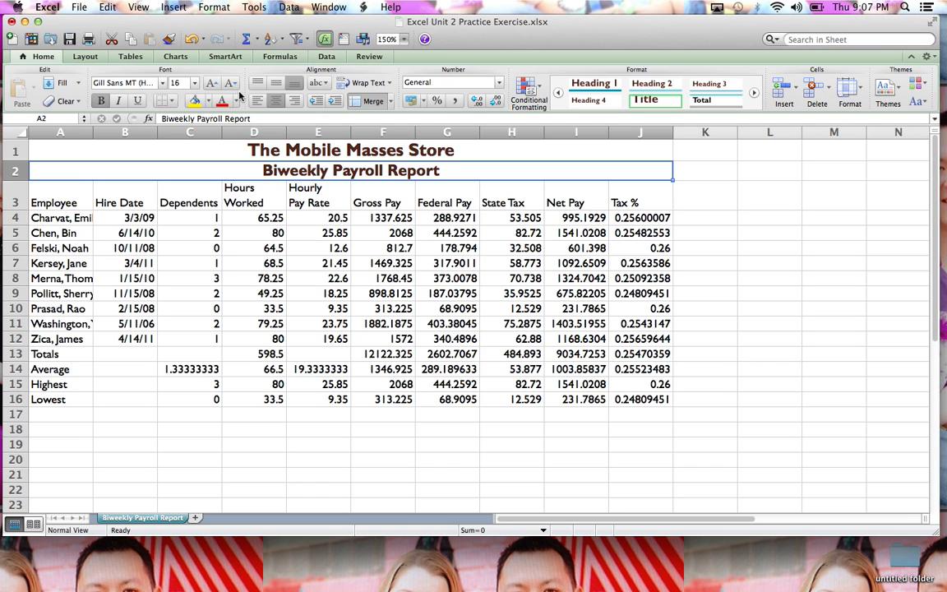
Fill the title rows A1 and A2 with the theme color Accent 1, Lighter 60%.
click(46, 152)
mouse_move(47, 159)
mouse_down()
mouse_move(41, 179)
mouse_move(45, 163)
mouse_up()
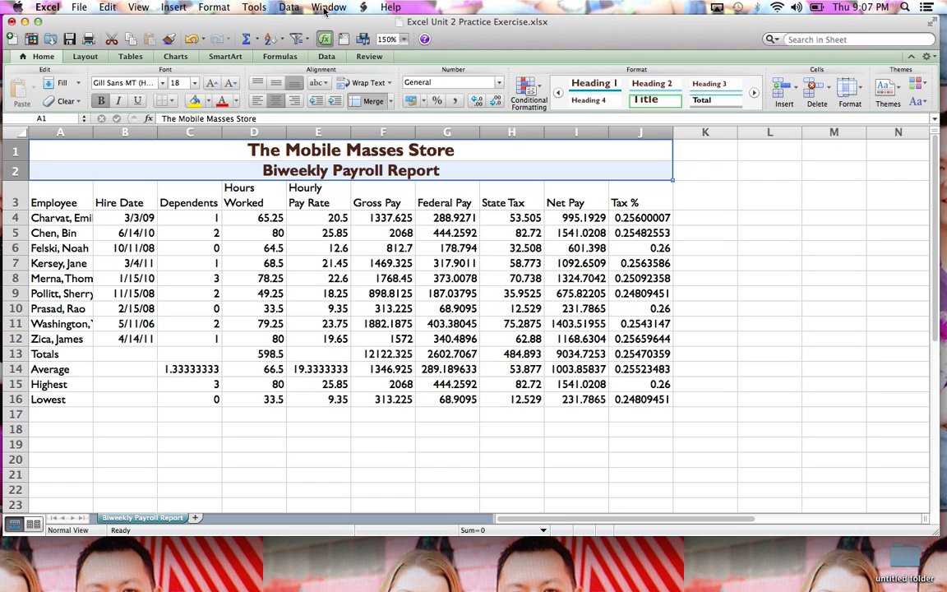
click(209, 102)
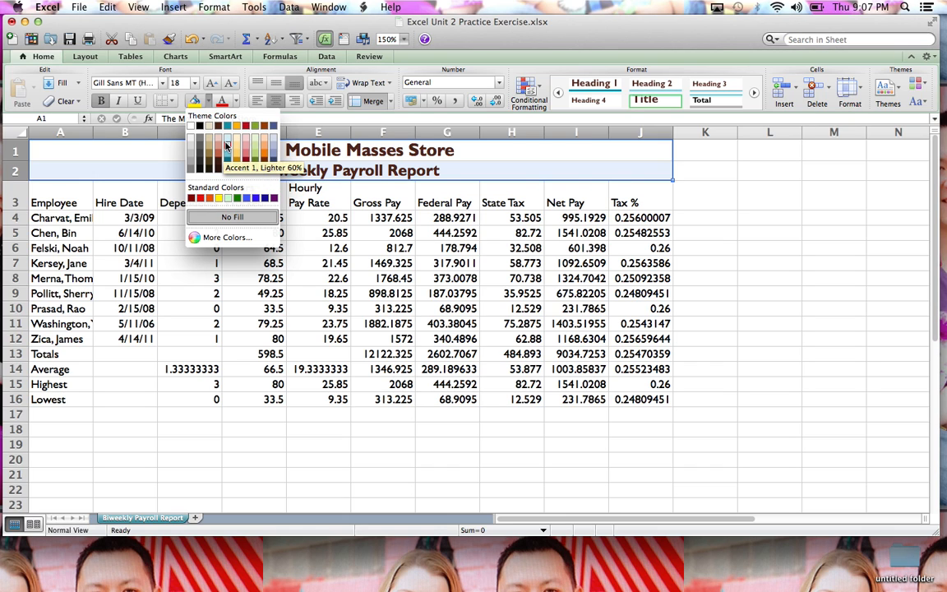
click(227, 147)
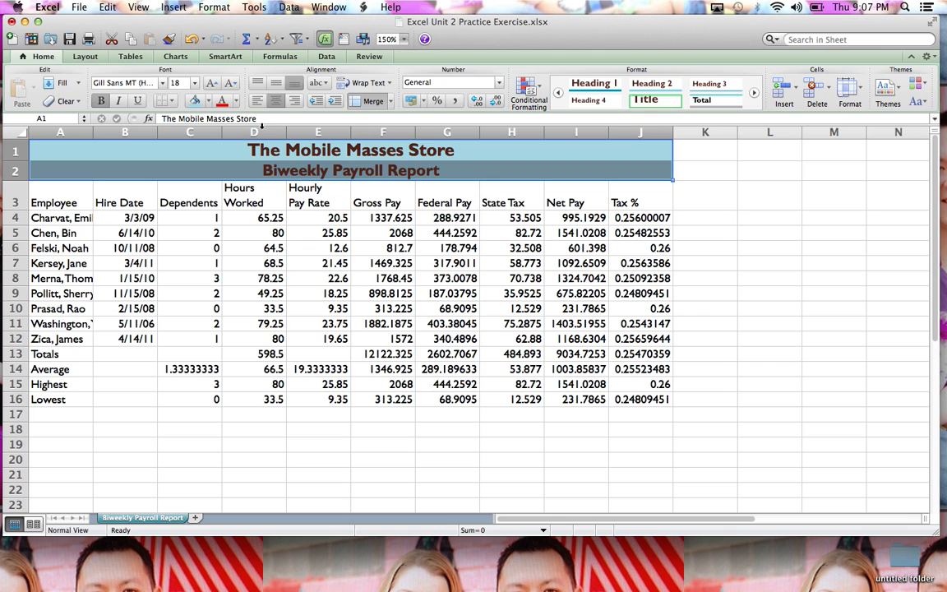
Add a Thick Box Border around the two title rows.
click(173, 101)
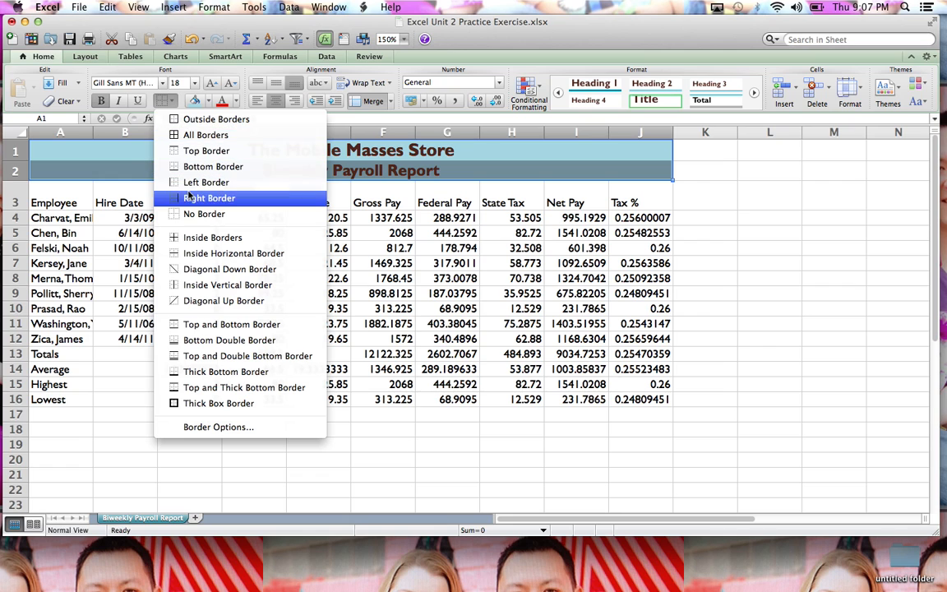
click(201, 406)
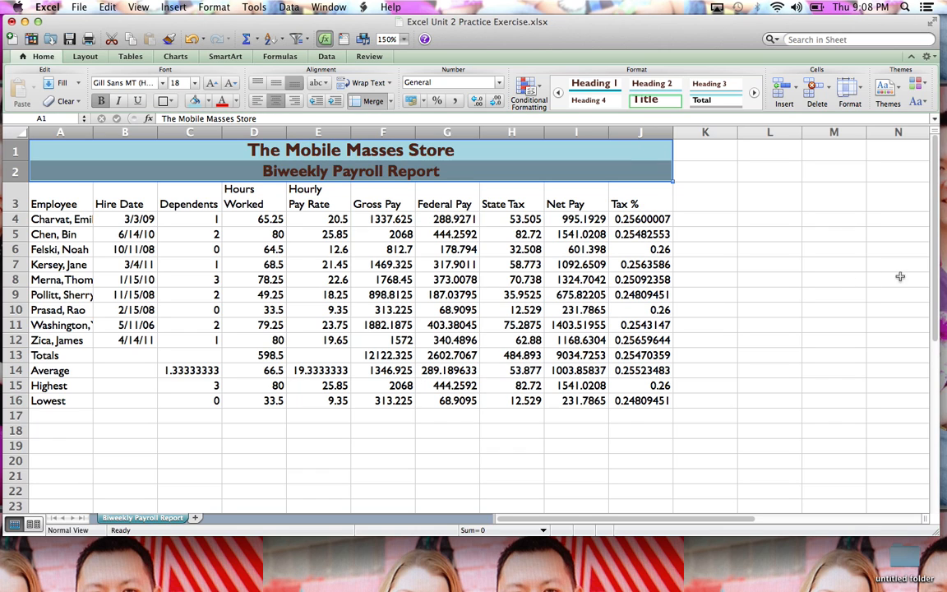
click(770, 325)
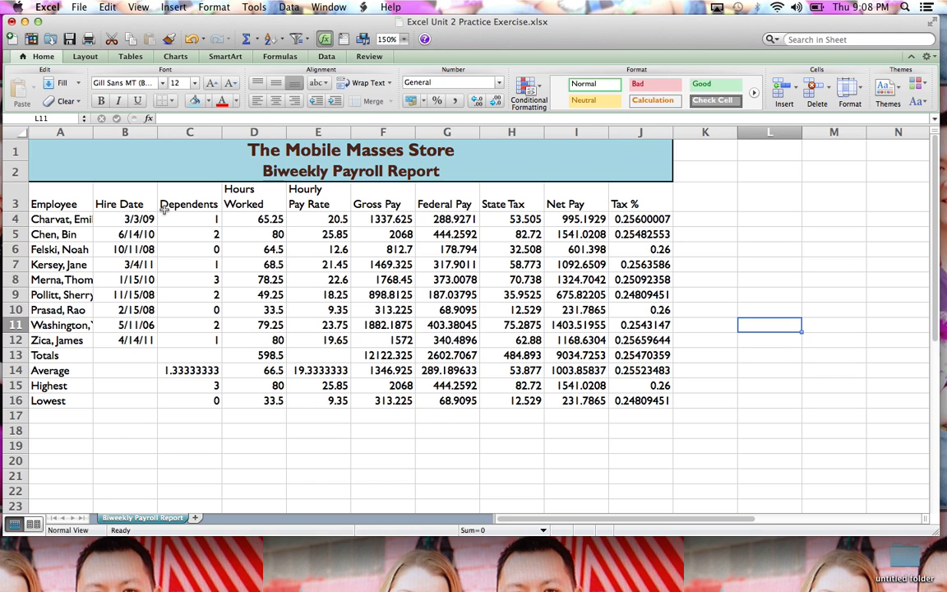
Apply the Heading 3 cell style to the column headings in A3:J3 and center their text.
drag(53, 192, 622, 196)
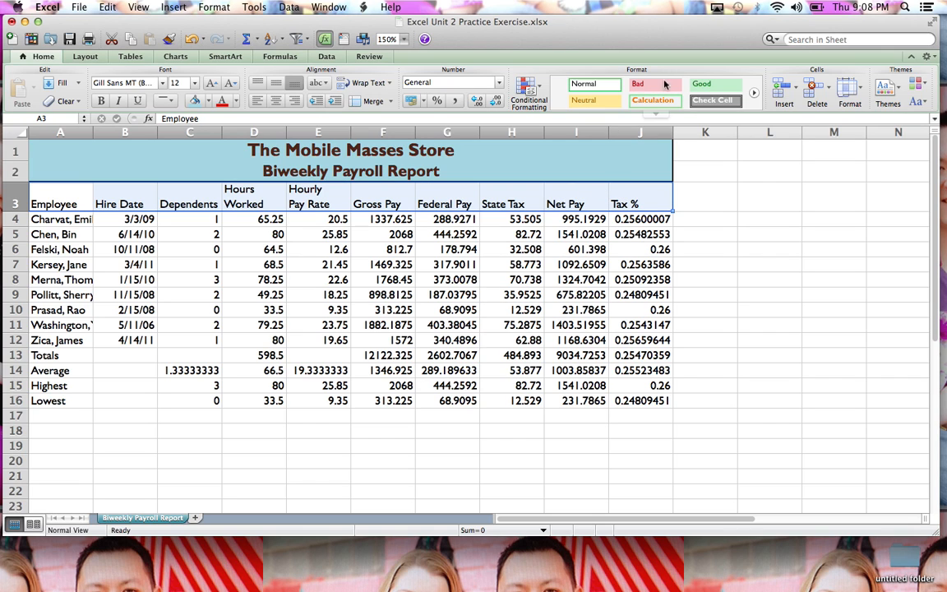
click(657, 115)
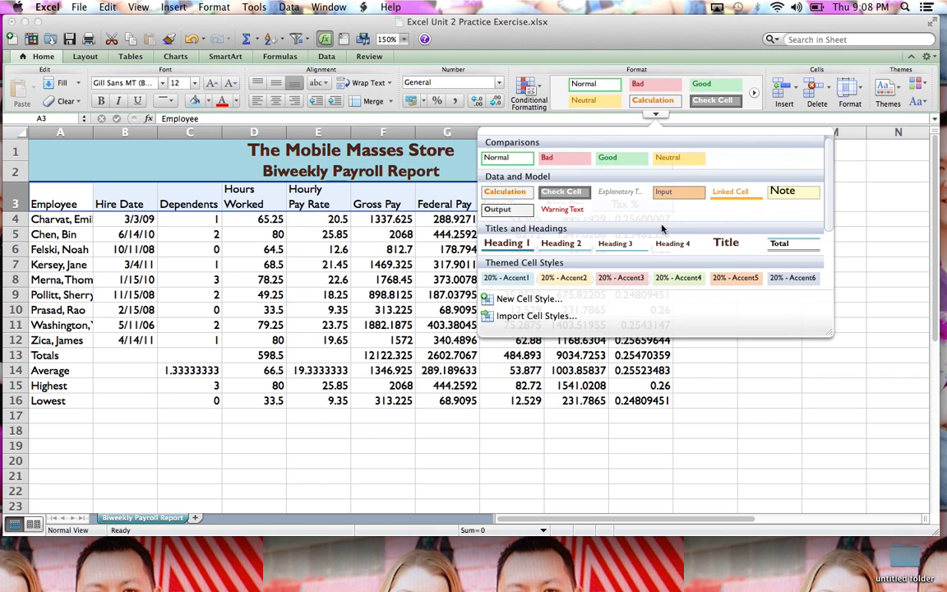
click(615, 246)
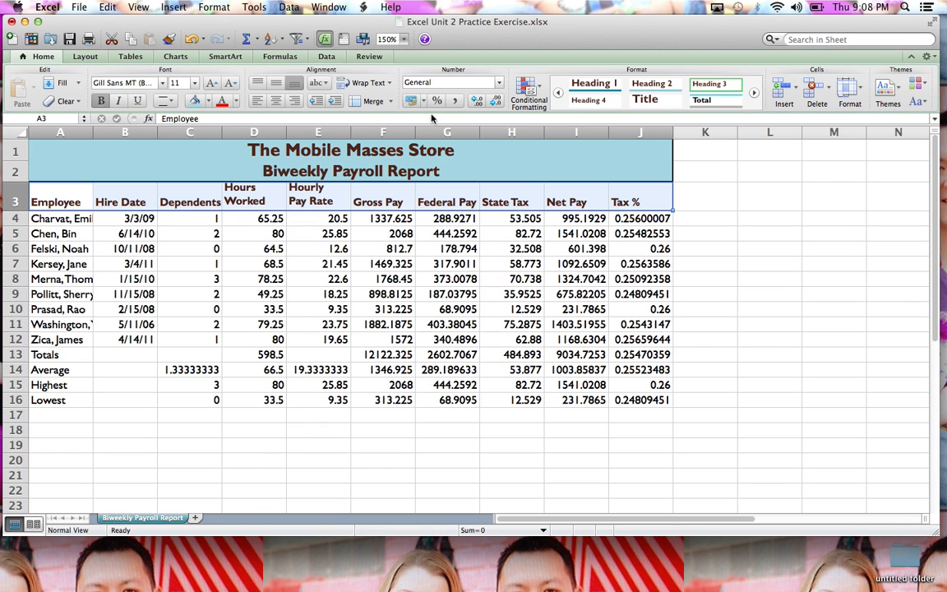
click(275, 101)
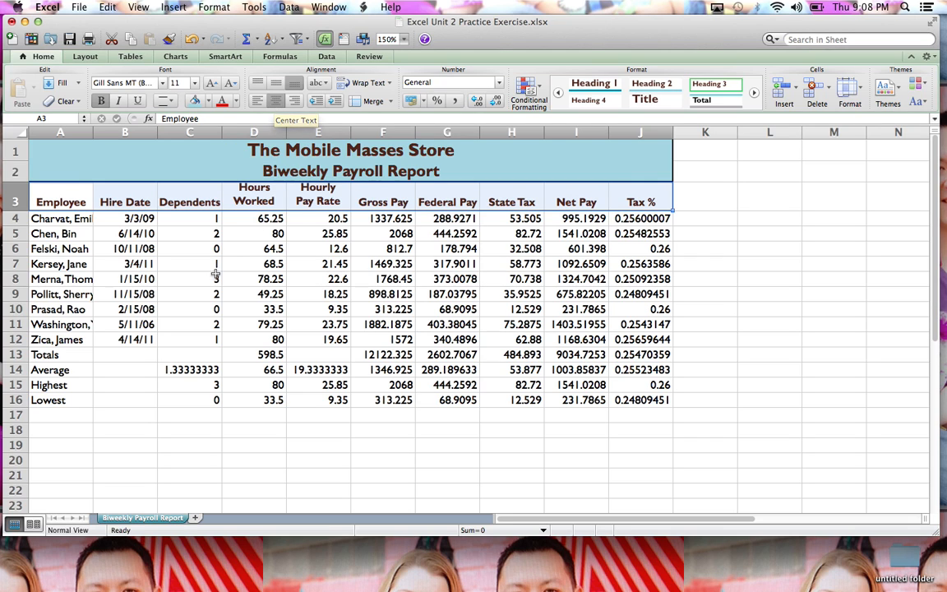
Apply the Total cell style to the Totals row, A13:J13.
drag(49, 355, 651, 355)
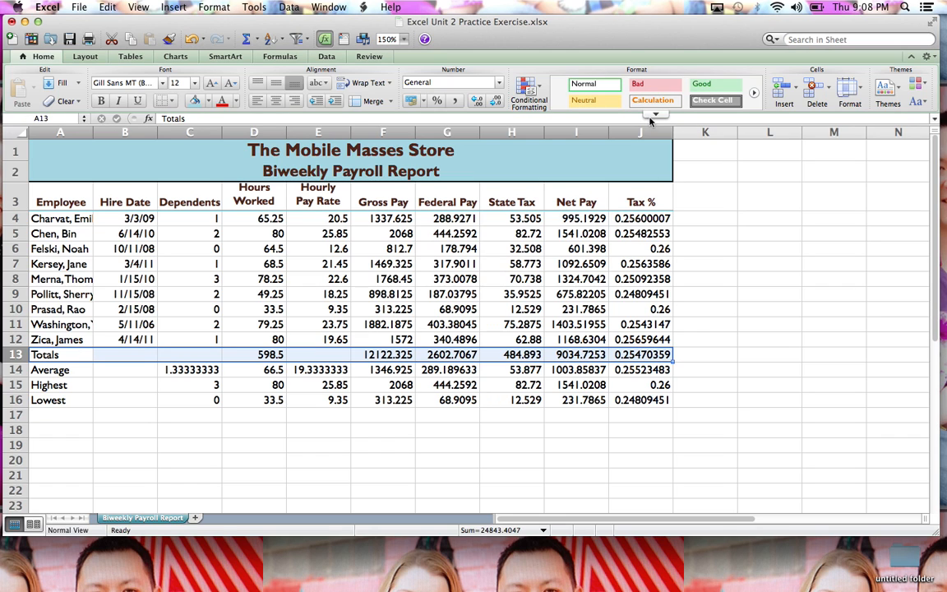
click(654, 115)
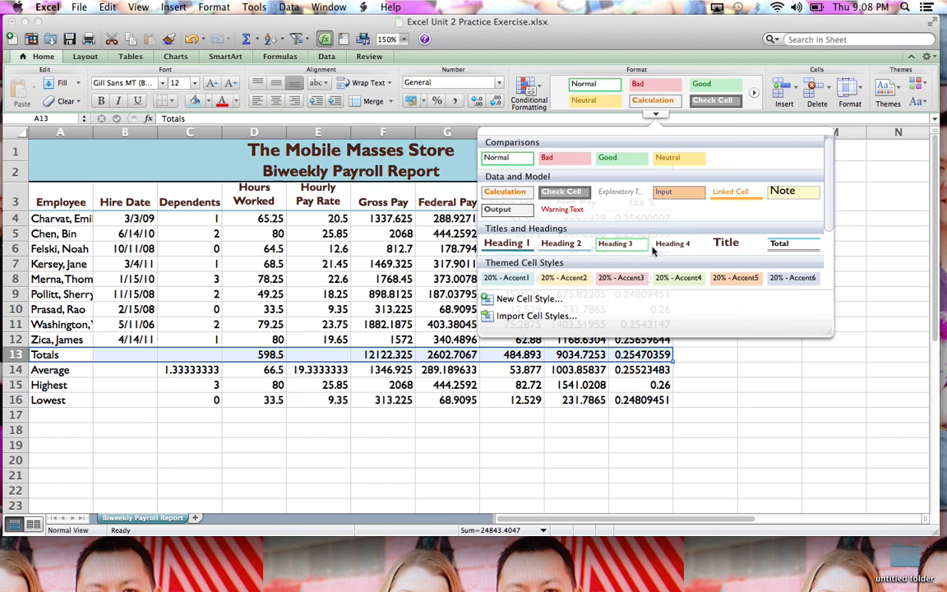
click(789, 244)
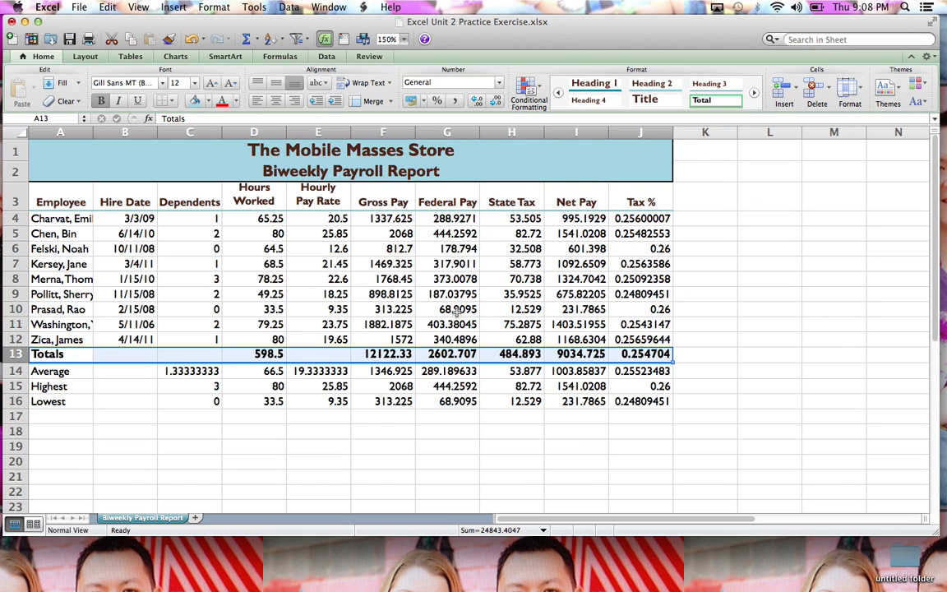
Bold the Average, Highest and Lowest row labels in A14:A16.
click(58, 371)
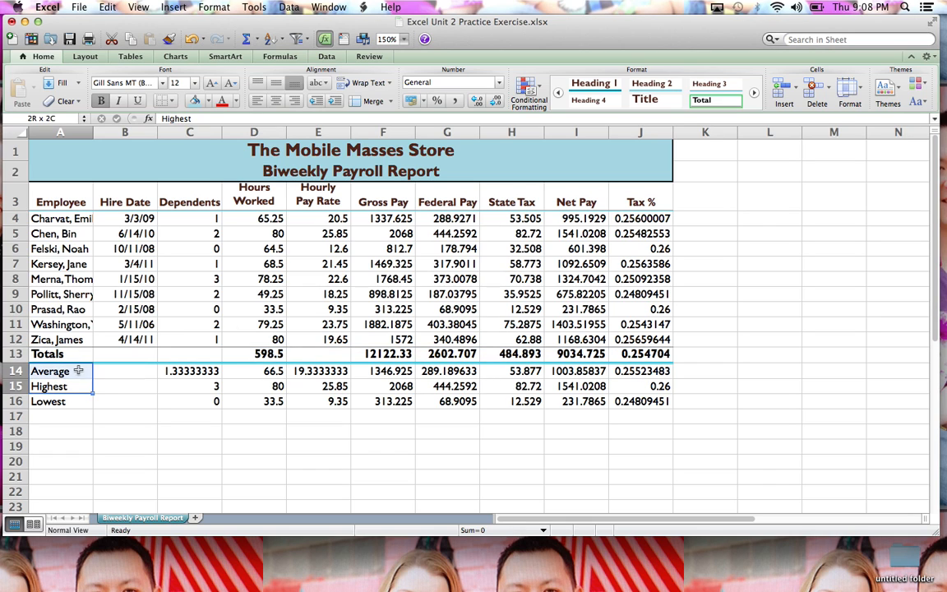
drag(61, 371, 176, 376)
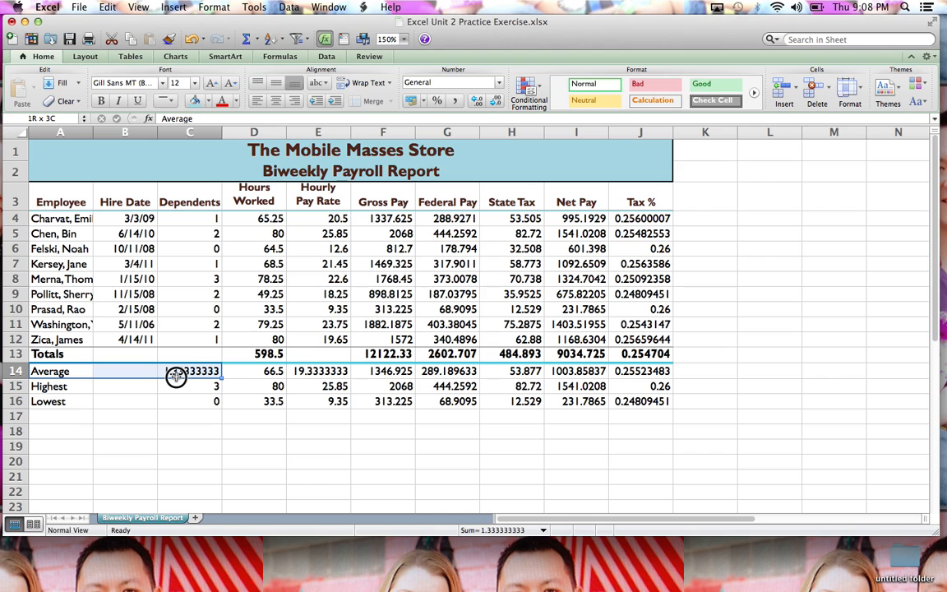
drag(114, 378, 49, 401)
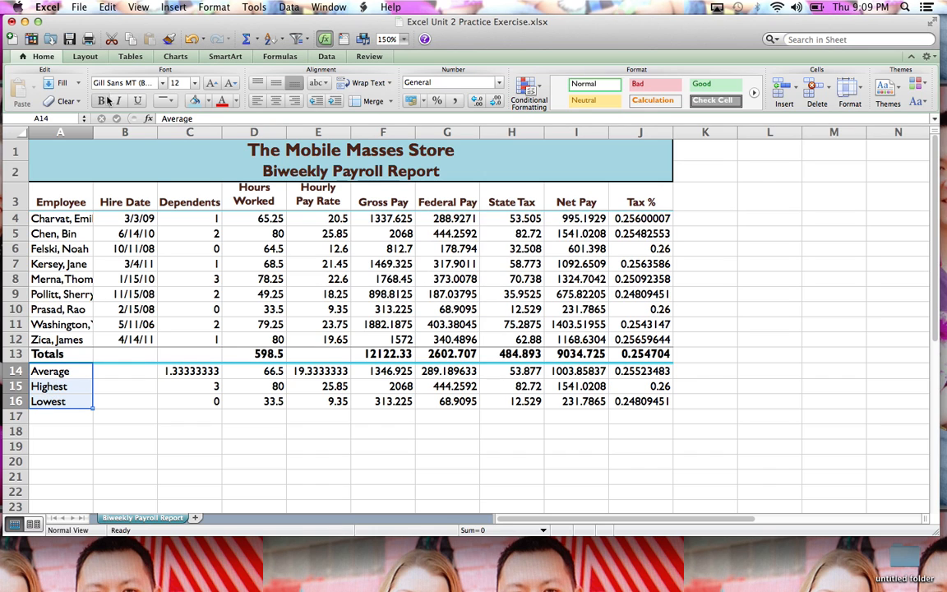
click(102, 101)
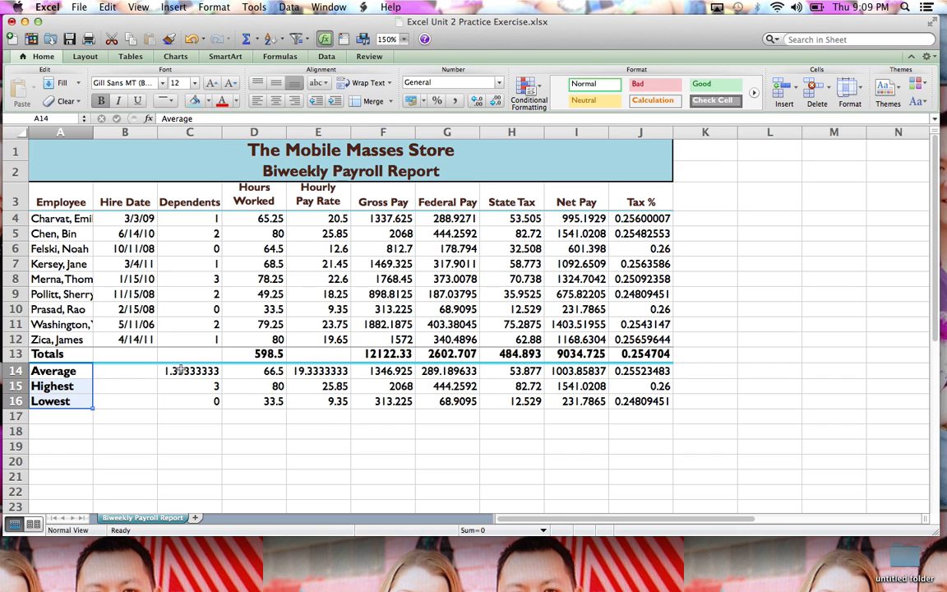
Center the Dependents column values in C4:C16.
drag(186, 226, 198, 254)
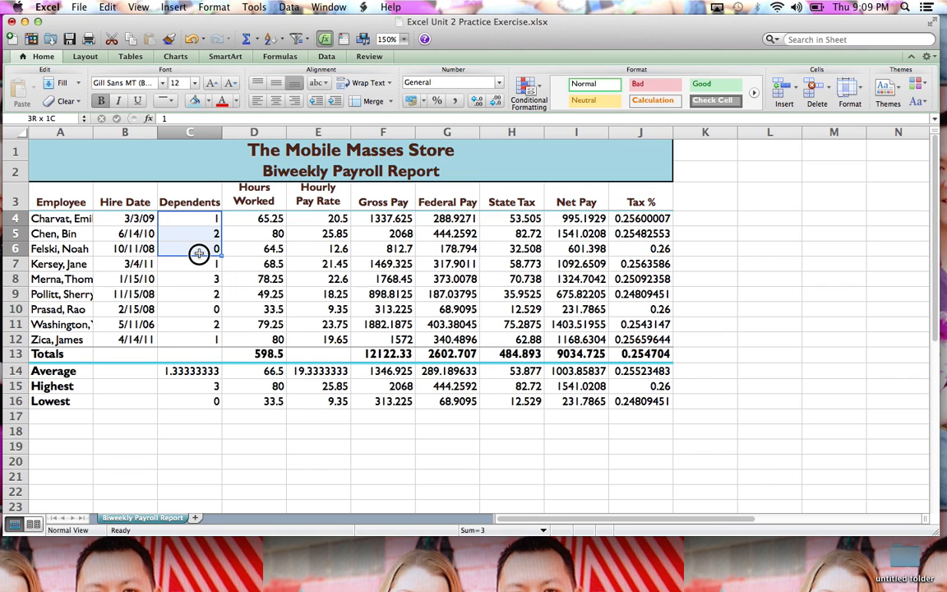
drag(198, 254, 191, 405)
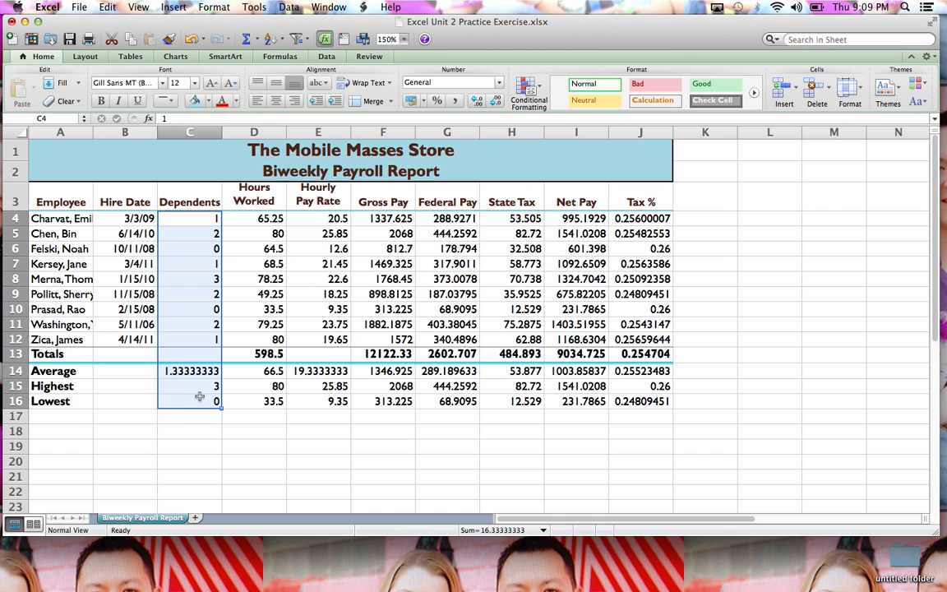
click(276, 101)
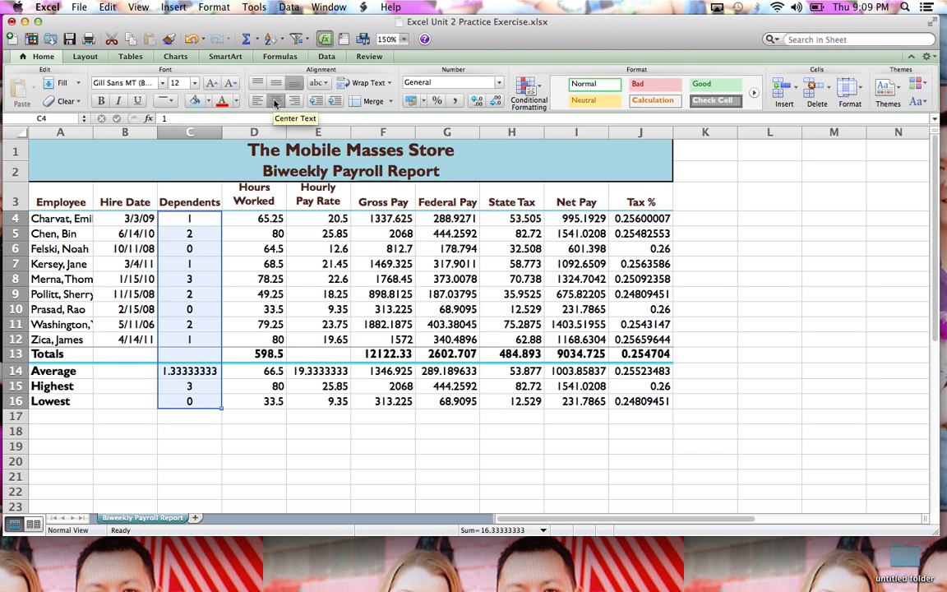
Apply the Accounting number format to the first employee's amounts in E4:I4 and the totals in F13:I13.
click(314, 219)
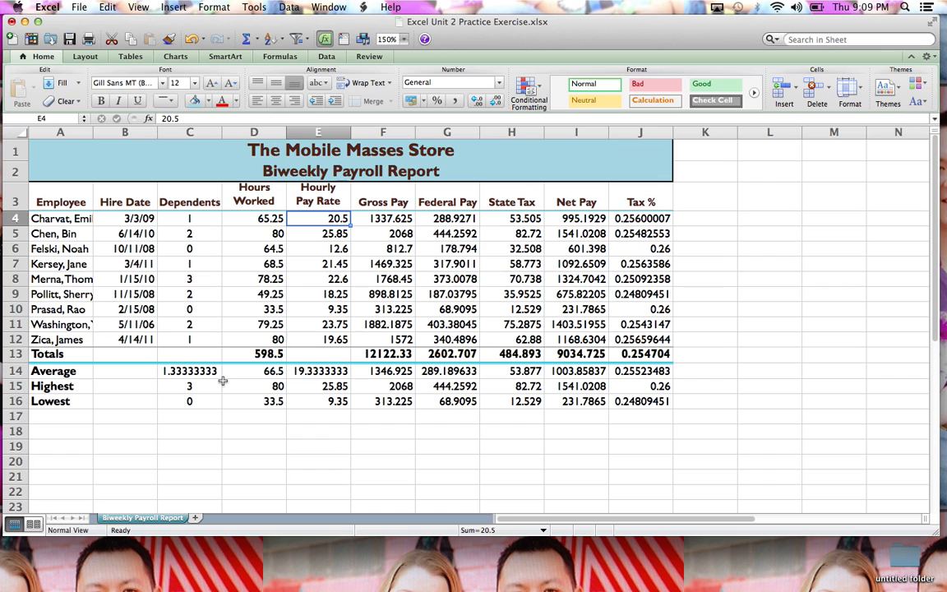
drag(322, 217, 578, 219)
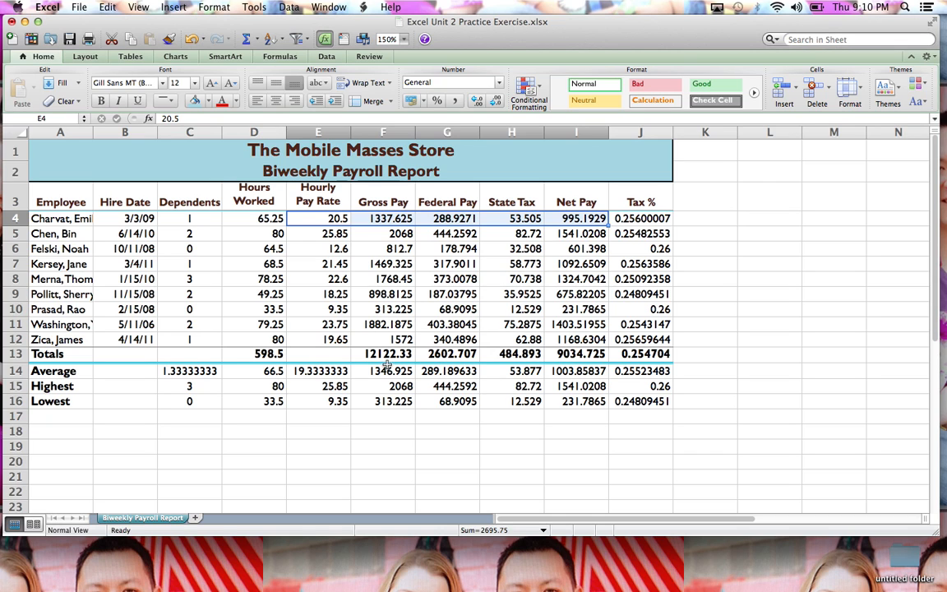
drag(381, 355, 589, 353)
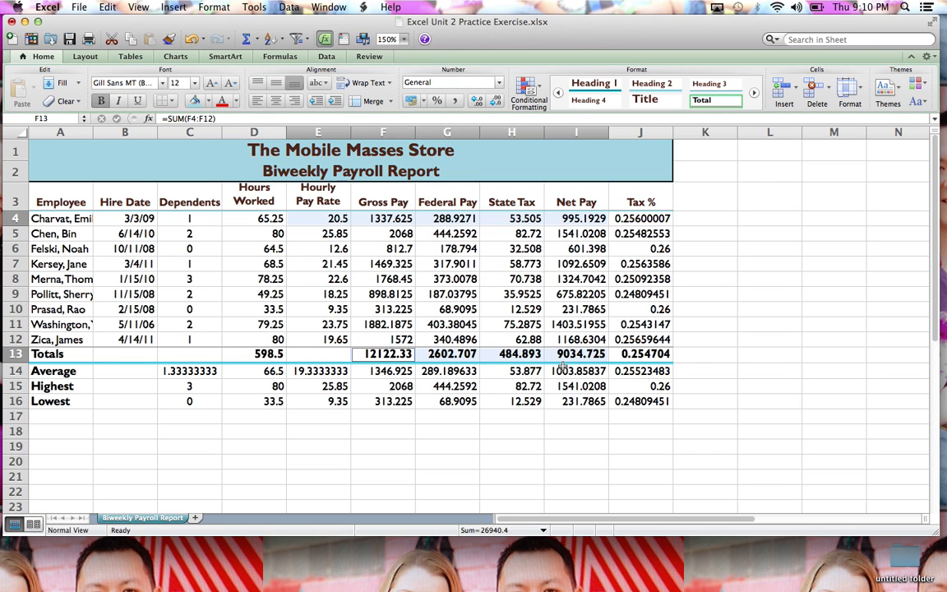
click(499, 85)
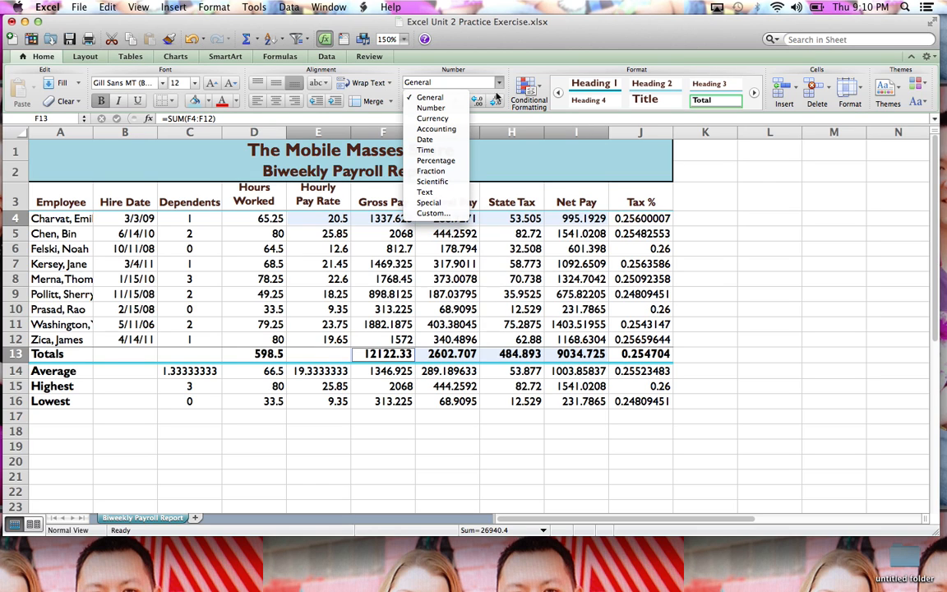
click(454, 129)
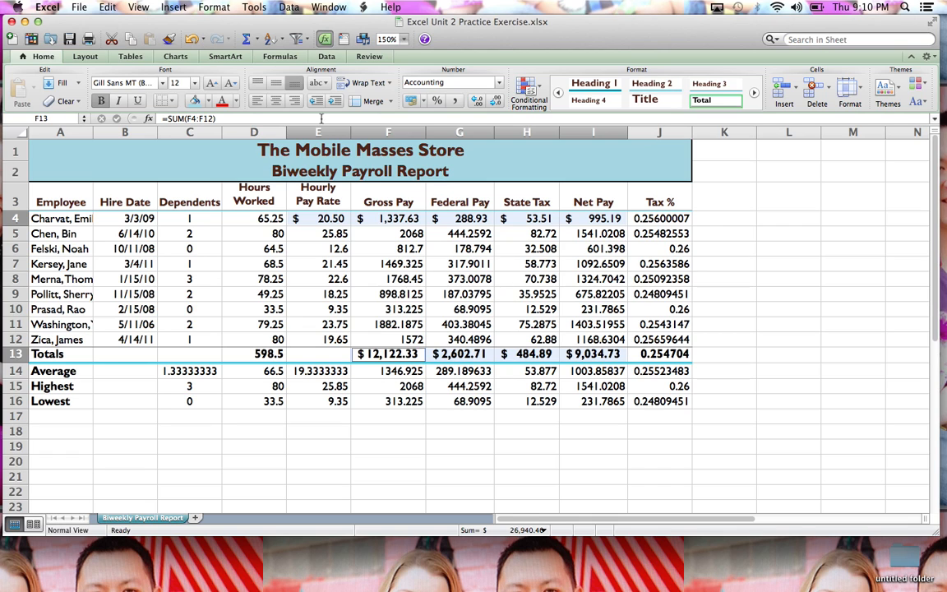
Apply the comma number style to the pay and tax amounts in E5:I12 and the Hours Worked values in D4:D16.
click(305, 237)
drag(305, 237, 407, 318)
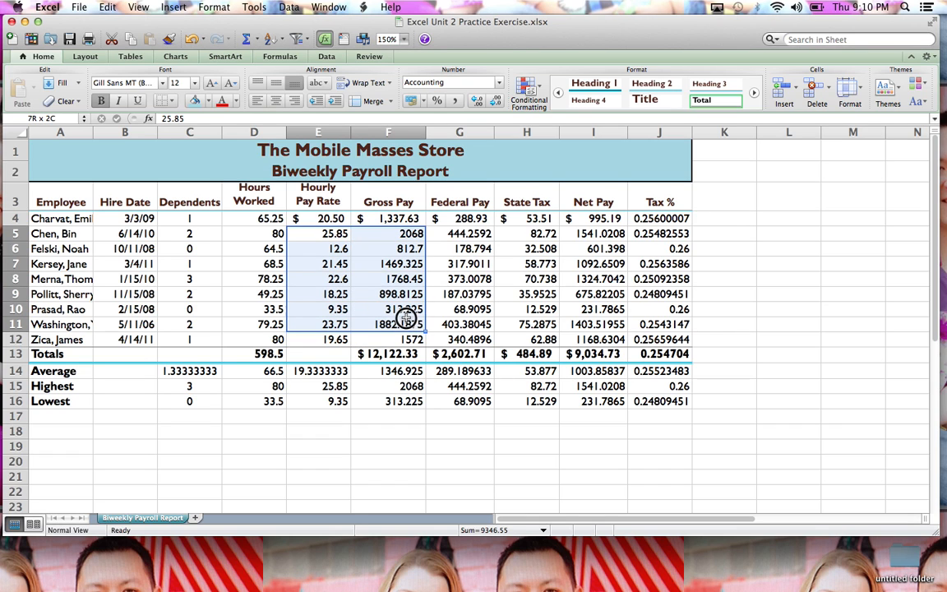
drag(411, 325, 592, 338)
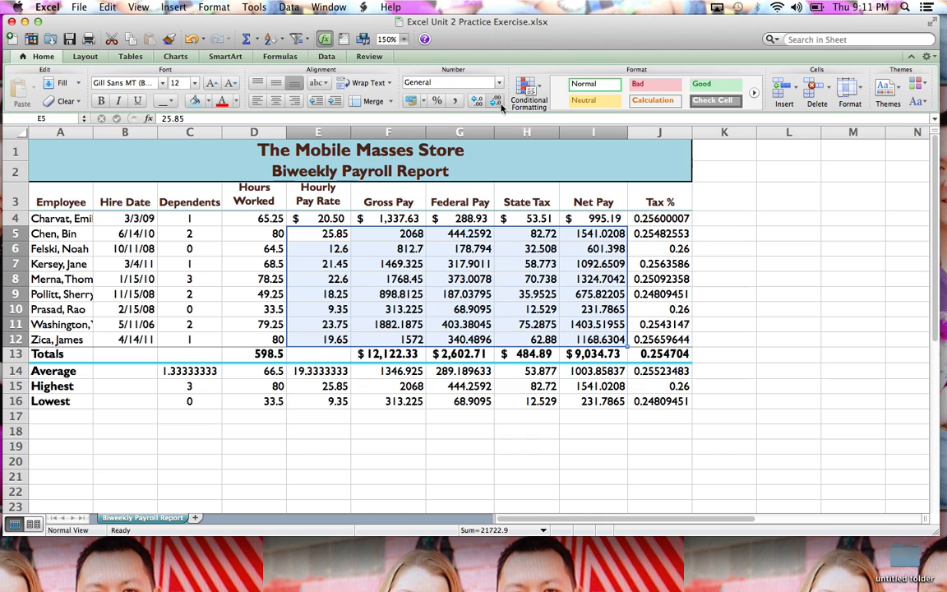
click(457, 100)
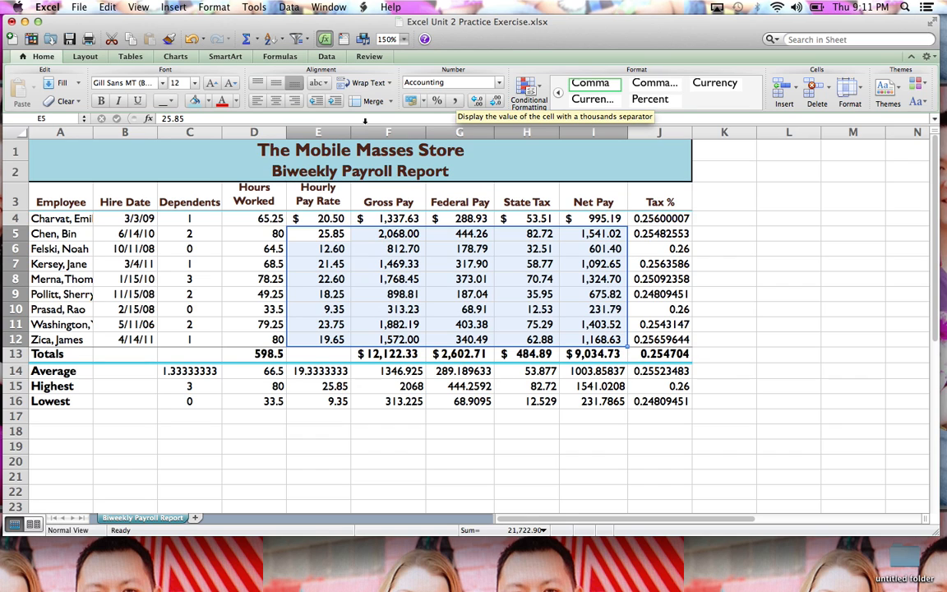
drag(243, 219, 251, 402)
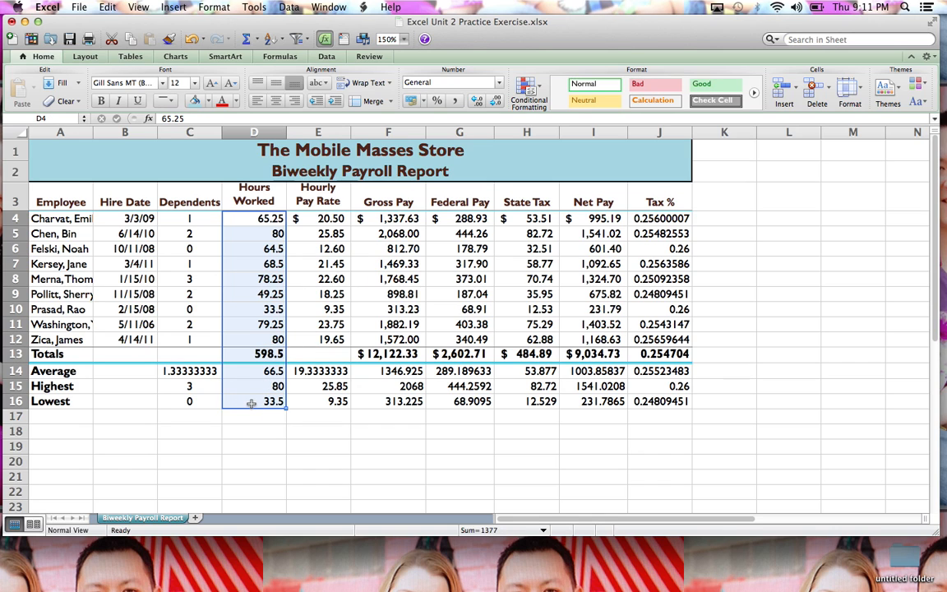
click(452, 102)
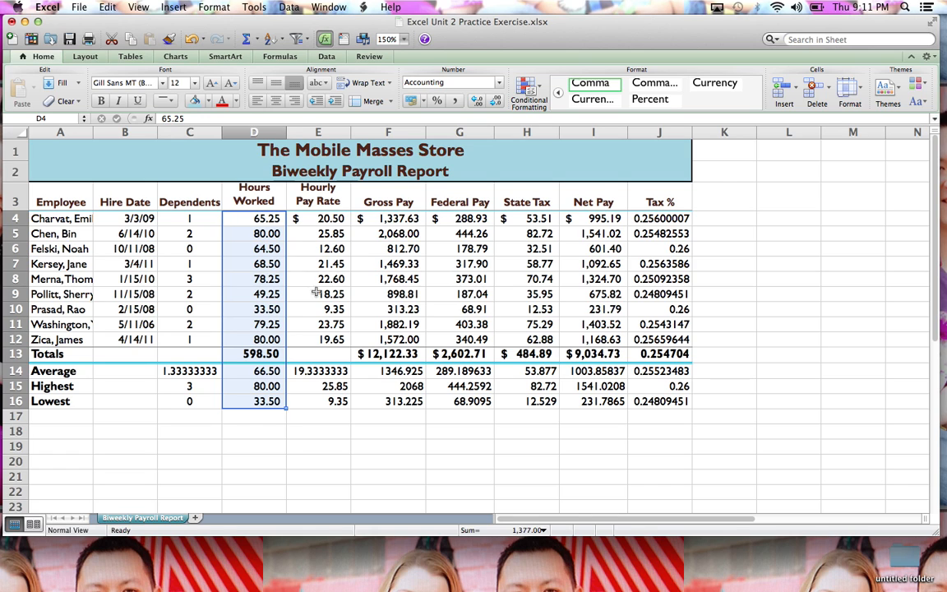
Format the Average, Highest and Lowest amounts in E14:I16 as Currency with two decimals, the $ symbol and black parenthesized negatives.
click(313, 370)
drag(313, 370, 598, 400)
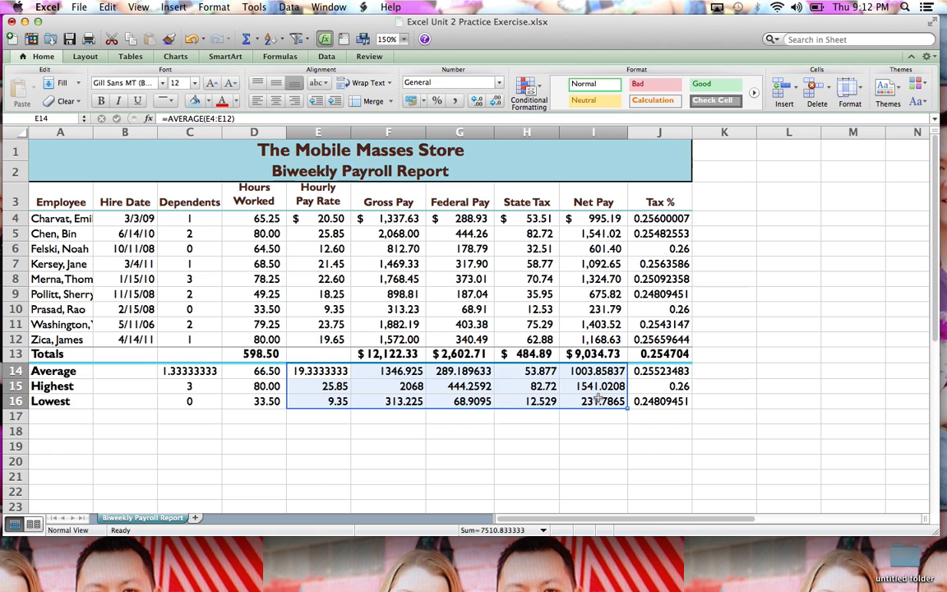
right_click(597, 400)
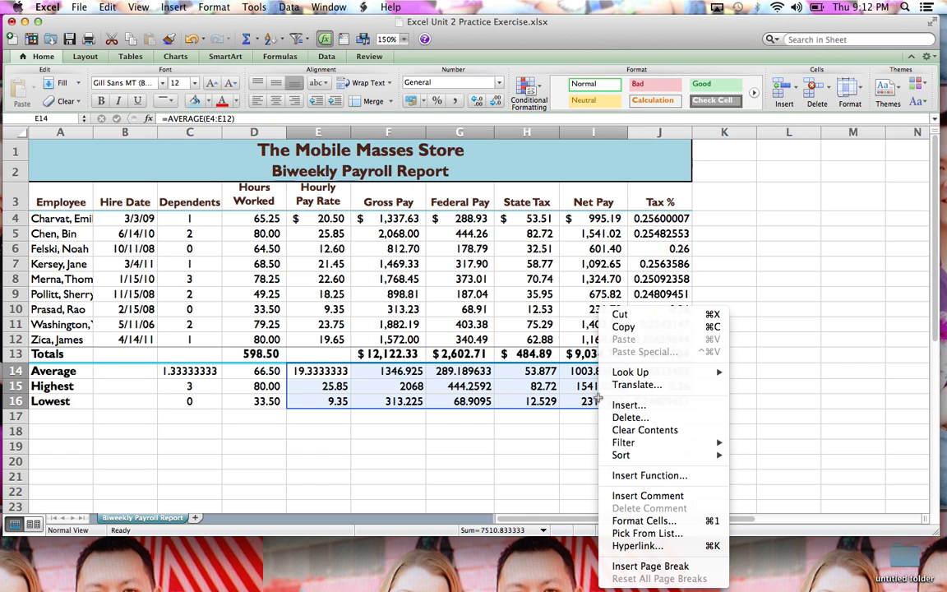
click(667, 522)
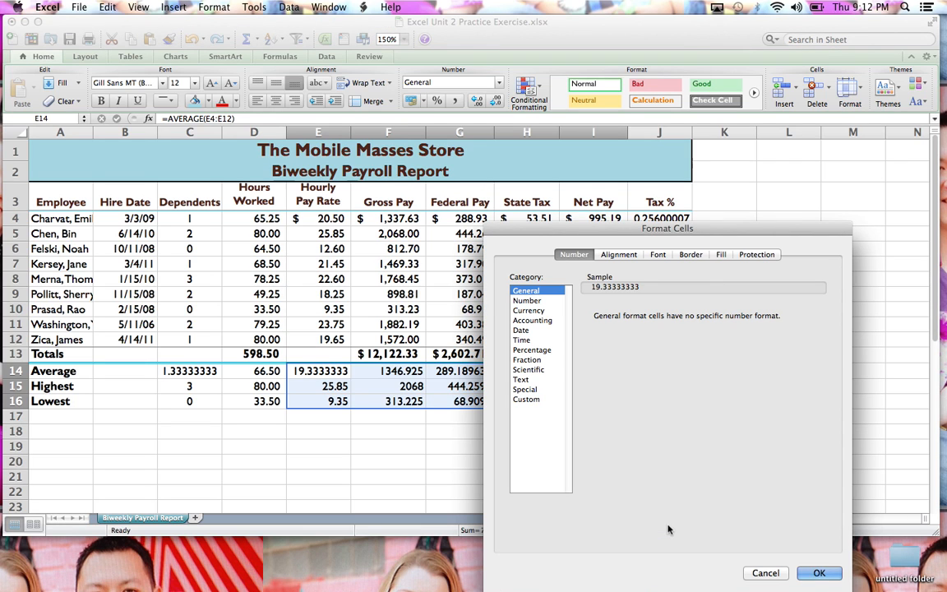
drag(666, 224, 416, 56)
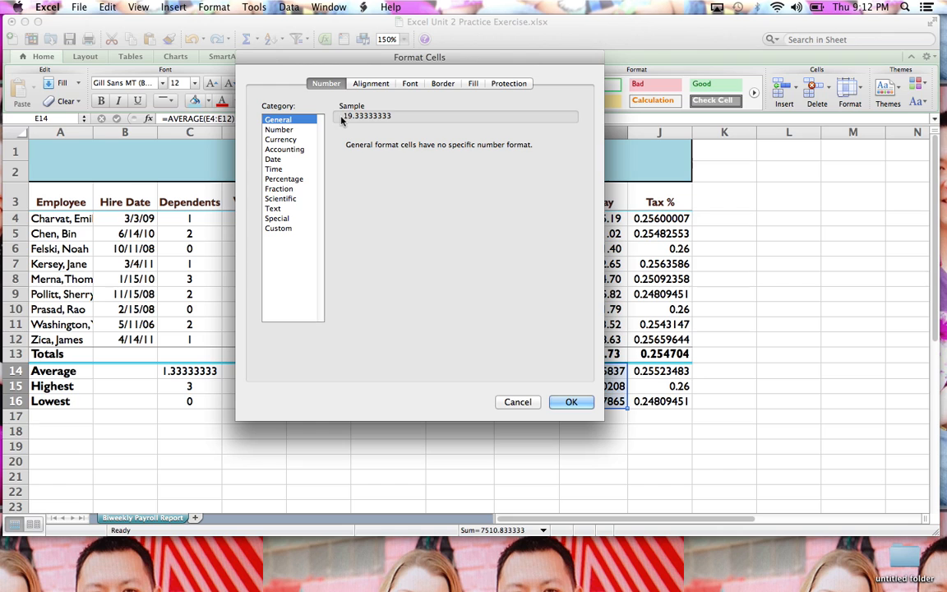
click(294, 140)
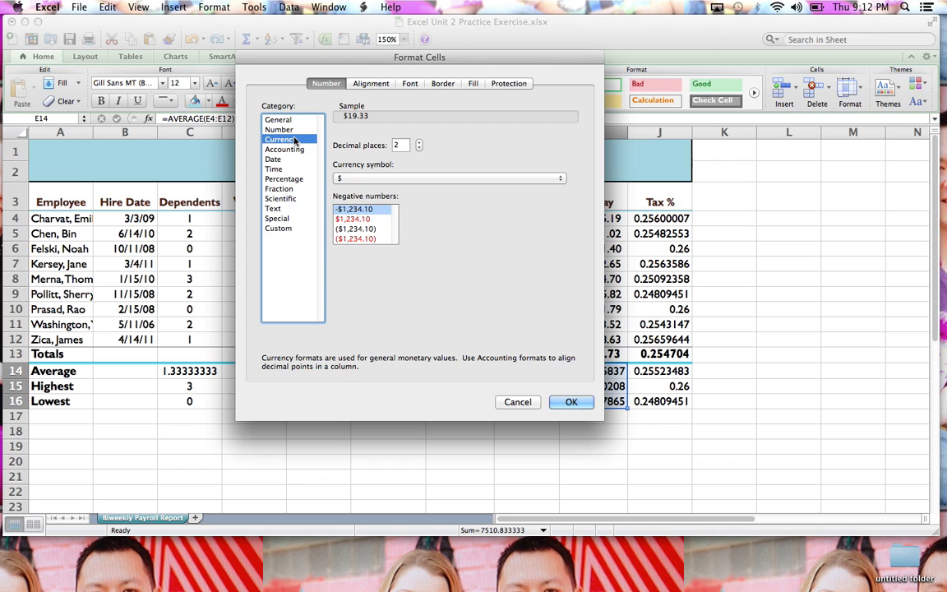
click(349, 230)
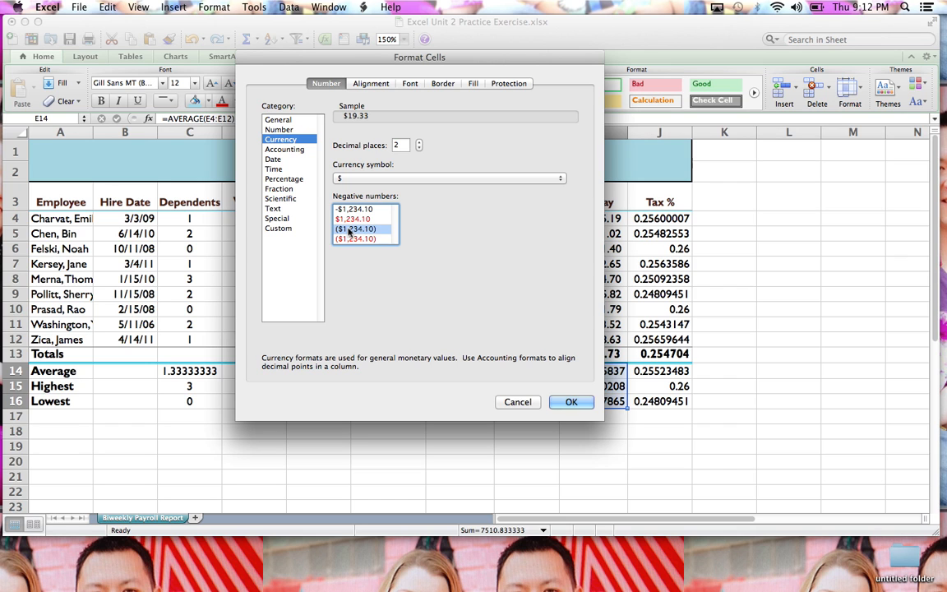
click(567, 402)
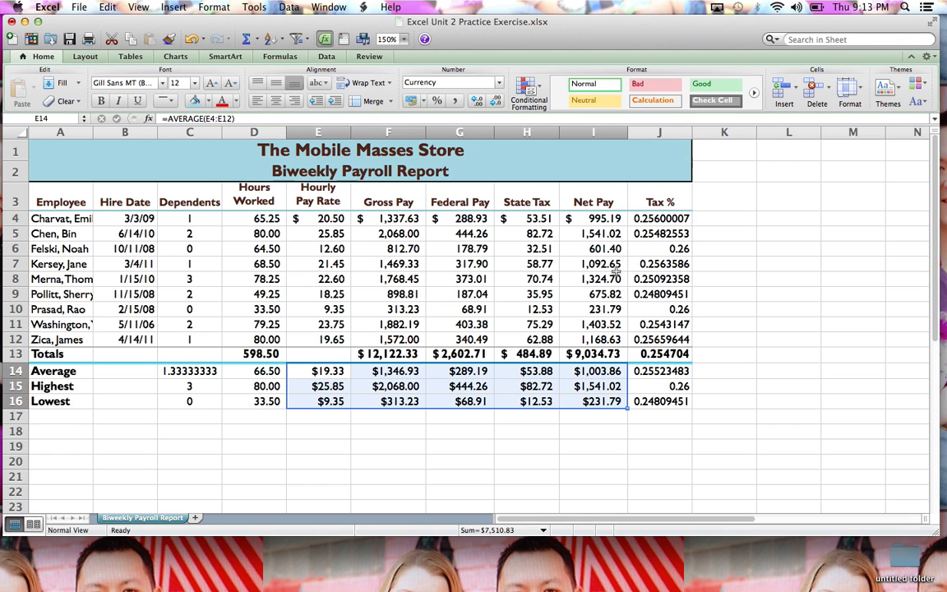
Apply the Percentage number format to the Tax % column values in J4:J16.
click(660, 218)
drag(660, 218, 658, 397)
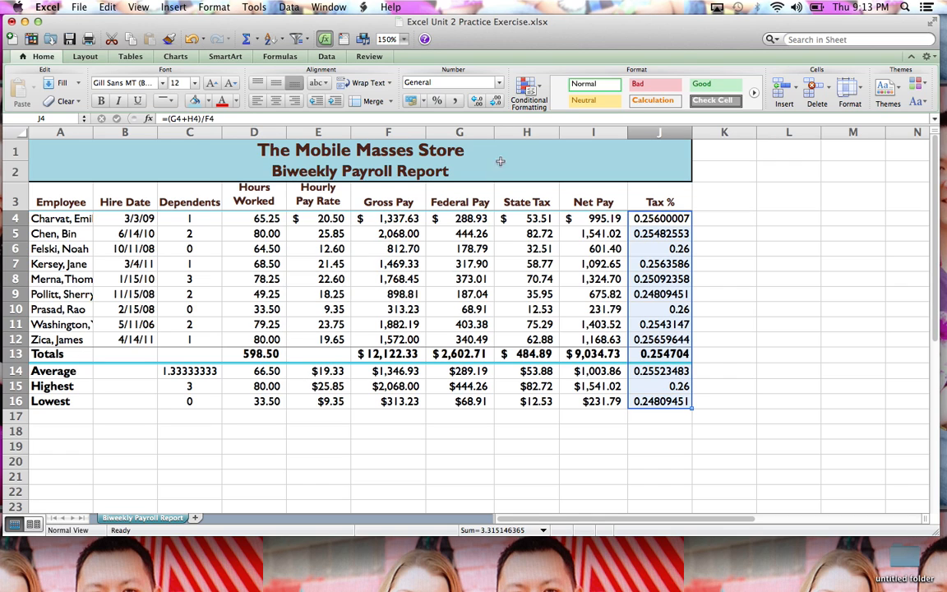
click(499, 83)
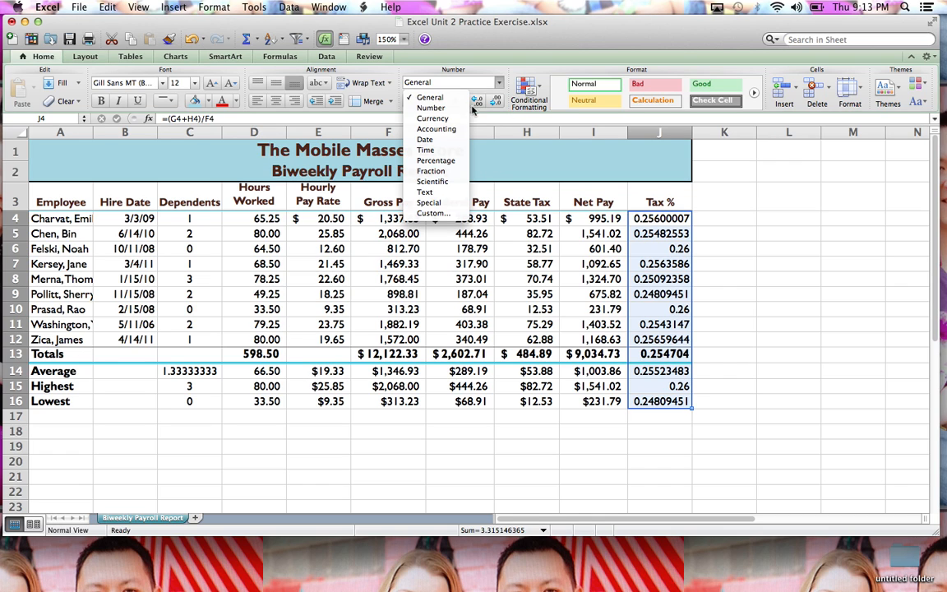
click(442, 161)
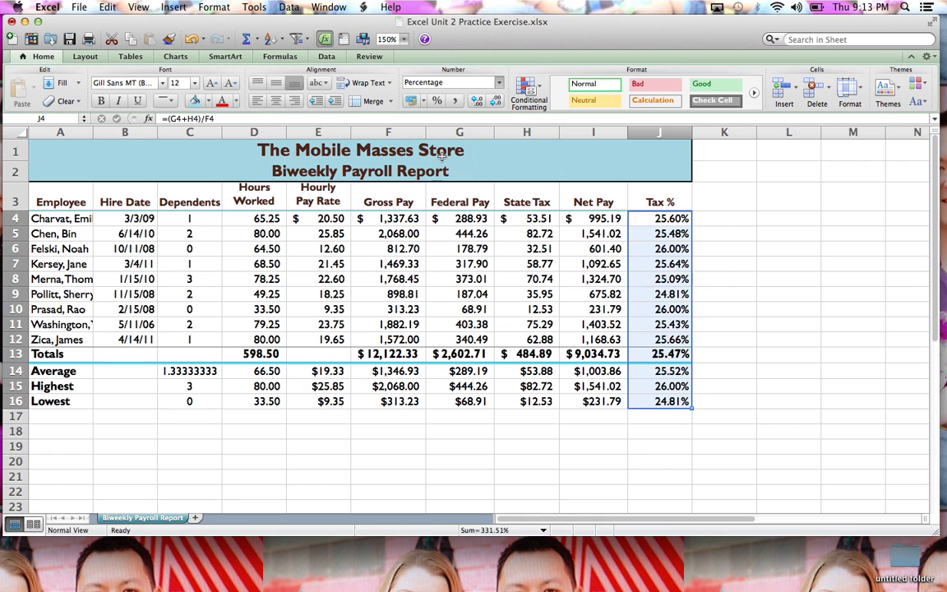